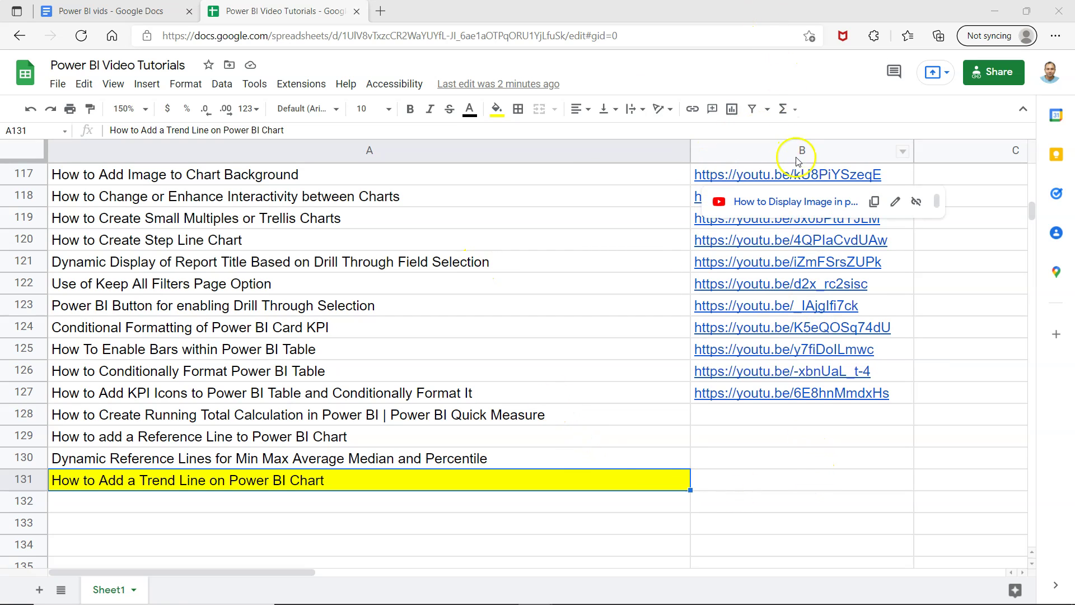
Select the 'How to Add a Trend Line on Power BI Chart' title in A131, then switch to Power BI Desktop
{"action": "left_click", "coordinate": [537, 261]}
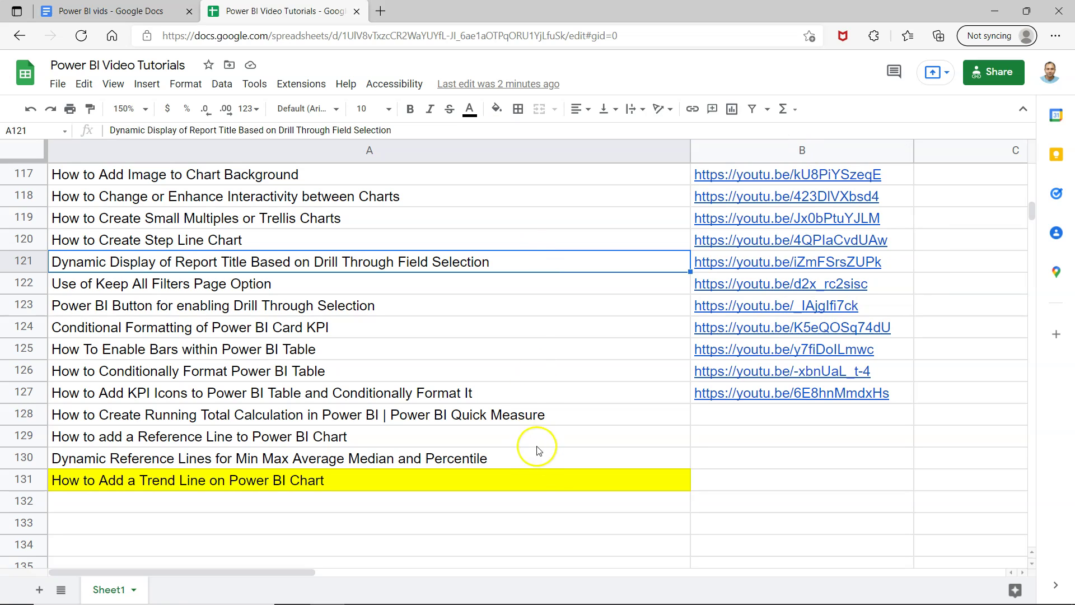
{"action": "left_click", "coordinate": [538, 489]}
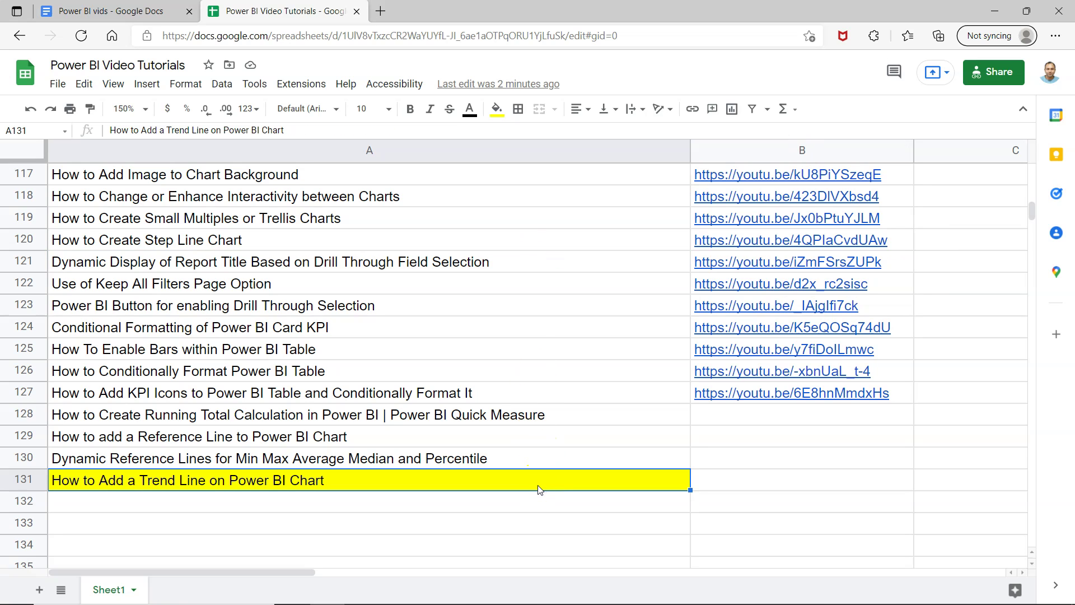
{"action": "key", "text": "alt+Tab"}
{"action": "key", "text": "alt+Tab"}
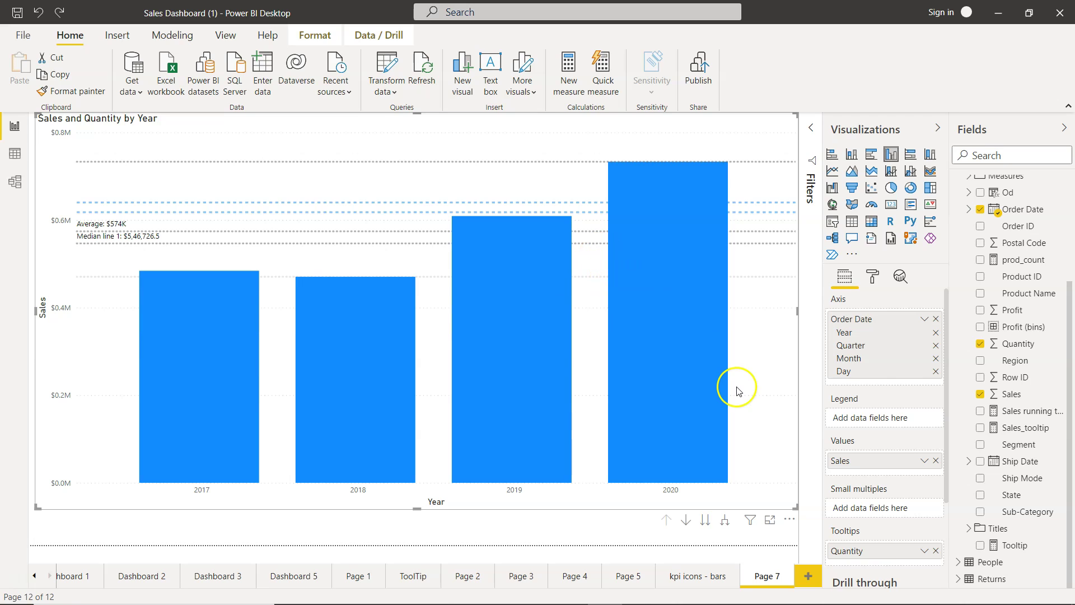
Show the bar chart's Analytics pane with Min, Max, Average, Median and Percentile lines collapsed
{"action": "left_click", "coordinate": [896, 278]}
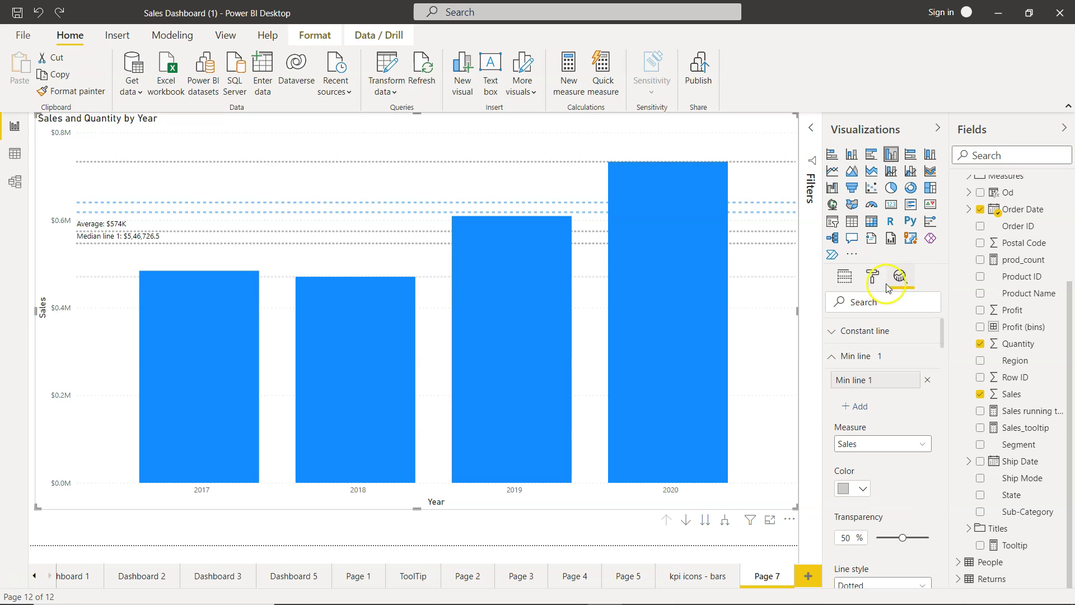
{"action": "left_click", "coordinate": [835, 284]}
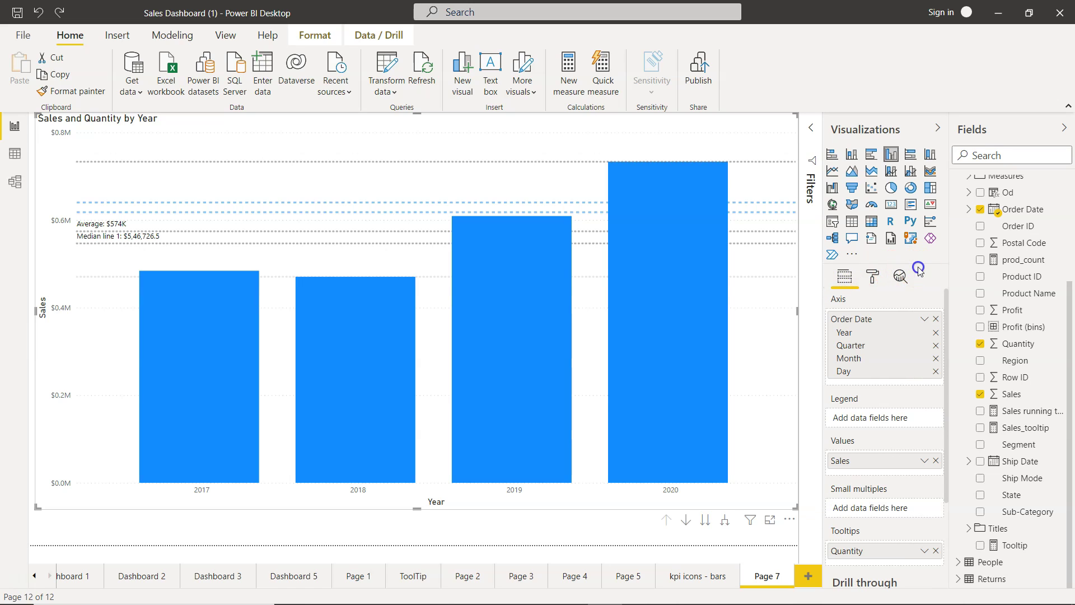
{"action": "left_click", "coordinate": [902, 276]}
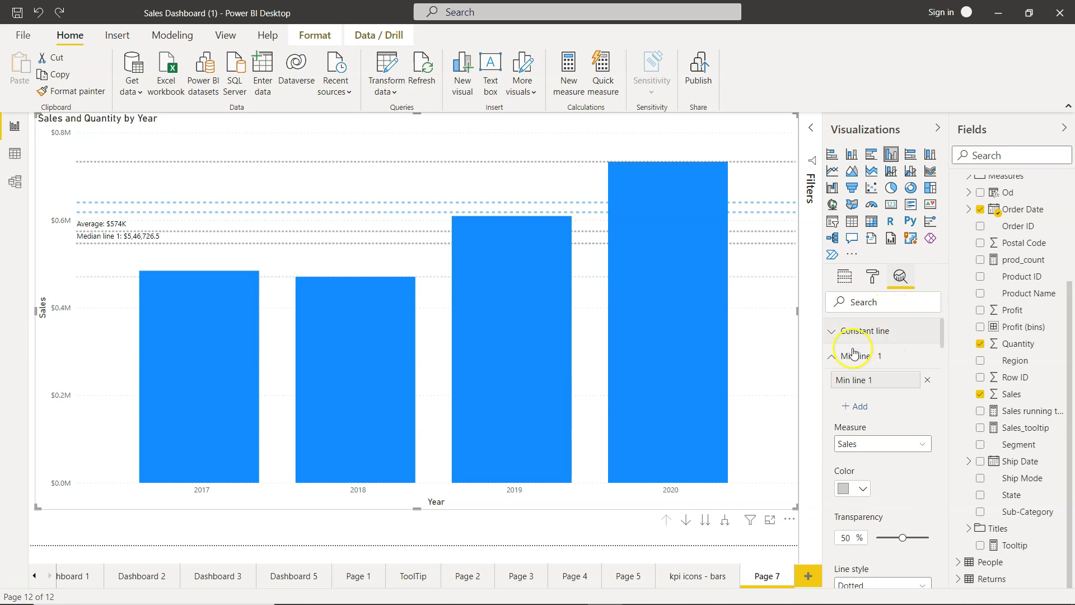
{"action": "left_click", "coordinate": [833, 356]}
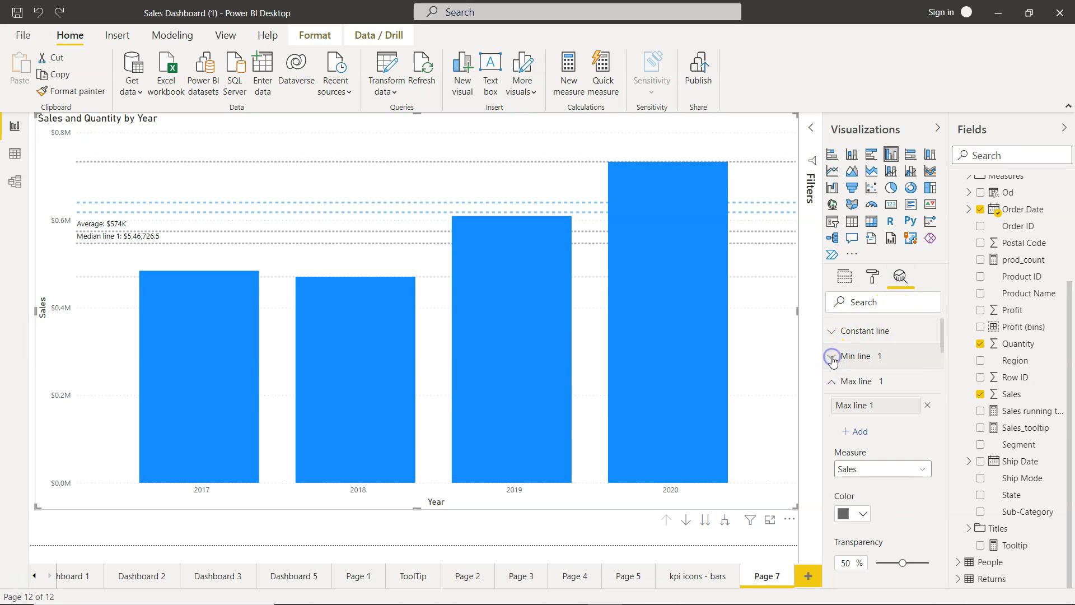
{"action": "left_click", "coordinate": [831, 383]}
{"action": "left_click", "coordinate": [831, 407]}
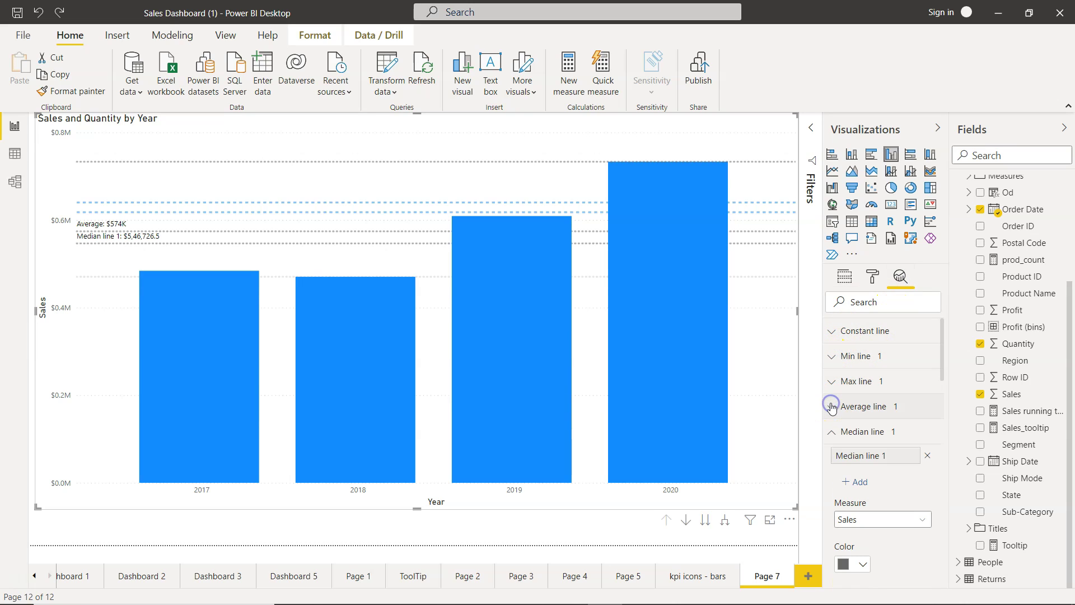
{"action": "left_click", "coordinate": [832, 430]}
{"action": "left_click", "coordinate": [831, 456]}
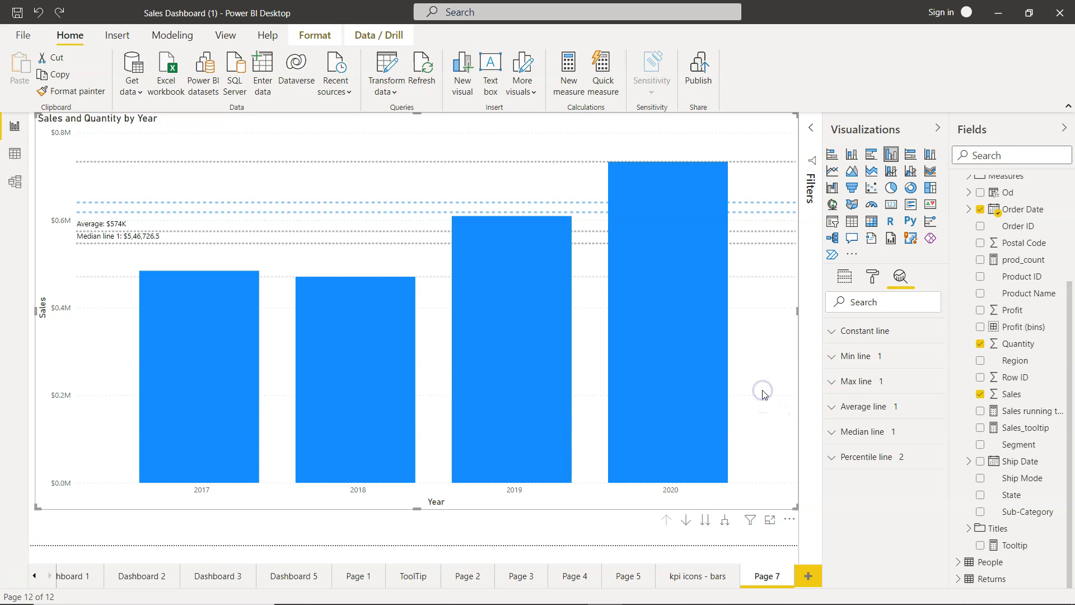
Replace the Sales and Quantity by Year chart with a scatter chart filling the page
{"action": "key", "text": "Delete"}
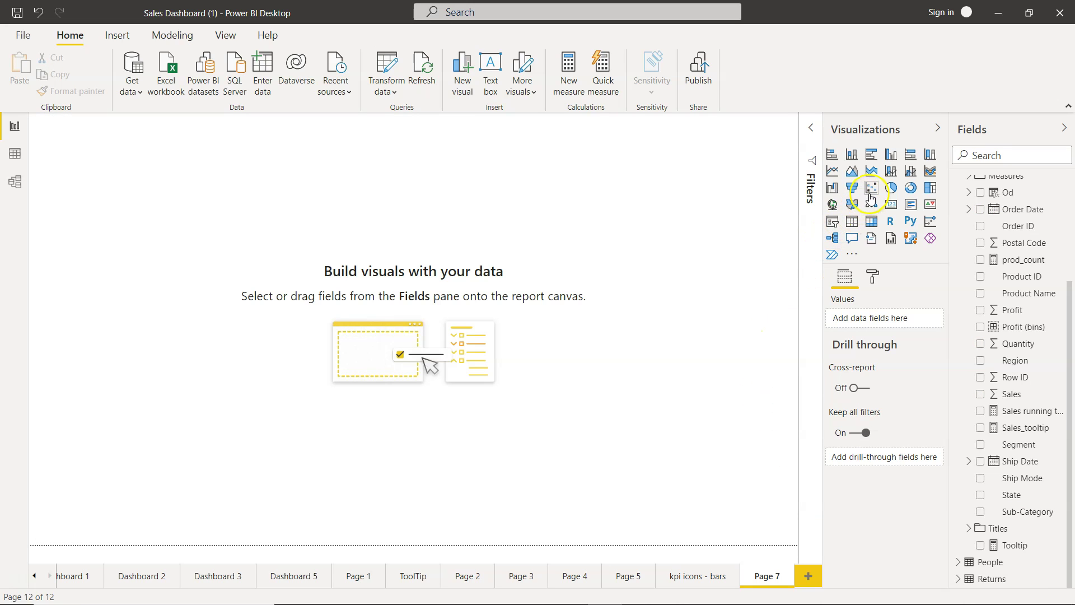
{"action": "left_click", "coordinate": [871, 190]}
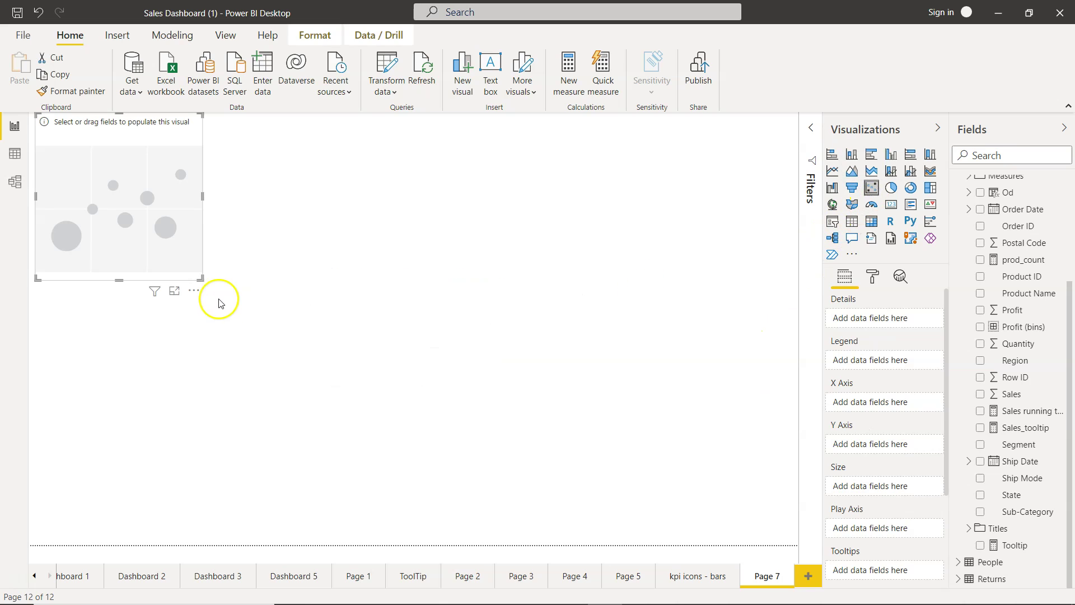
{"action": "left_click_drag", "start_coordinate": [201, 279], "coordinate": [1000, 543]}
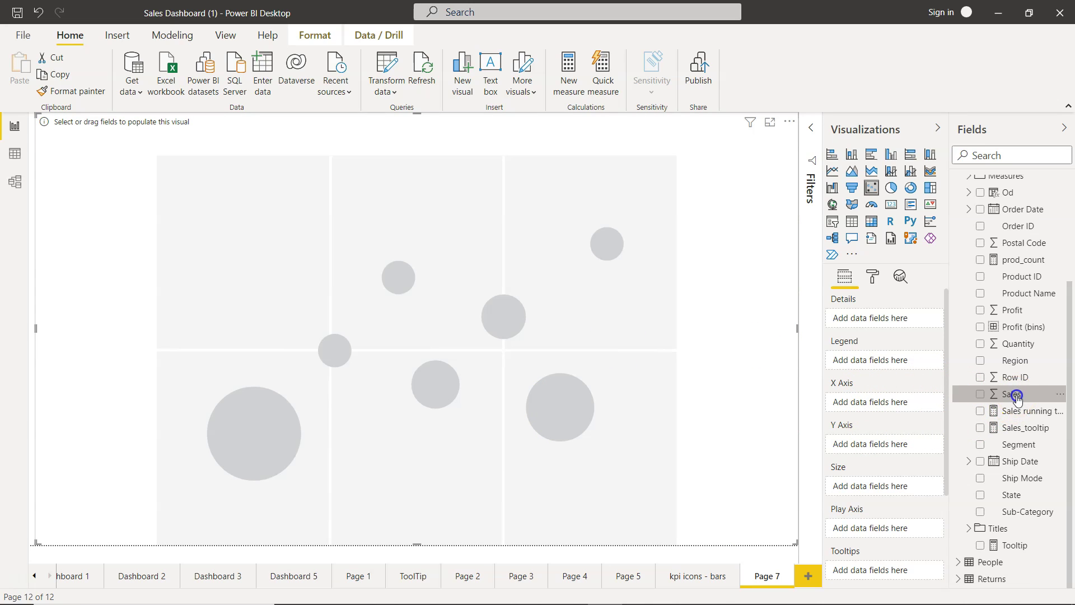
Plot Sales on the X axis and Profit on the Y axis, with Customer Name as Details
{"action": "left_click_drag", "start_coordinate": [1001, 393], "coordinate": [883, 403]}
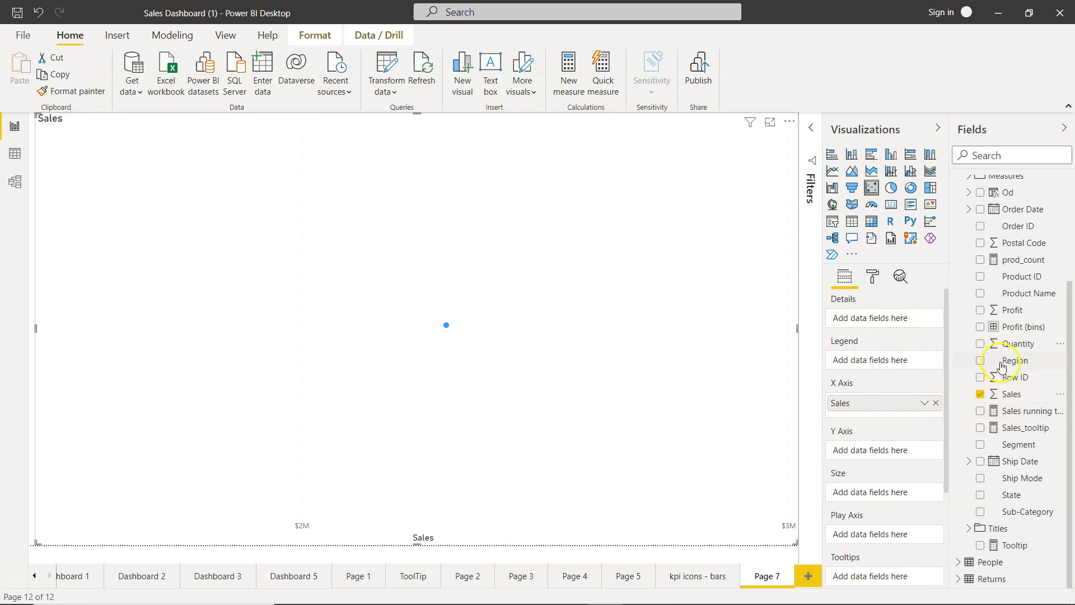
{"action": "left_click_drag", "start_coordinate": [1007, 310], "coordinate": [881, 448]}
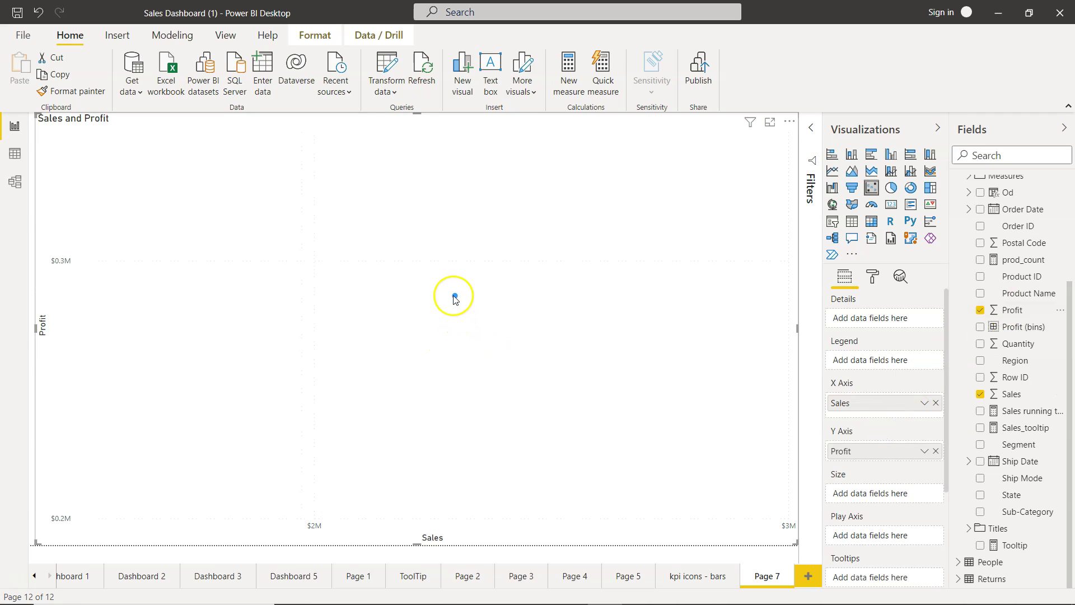
{"action": "scroll", "coordinate": [1016, 262], "scroll_direction": "up", "scroll_amount": 3}
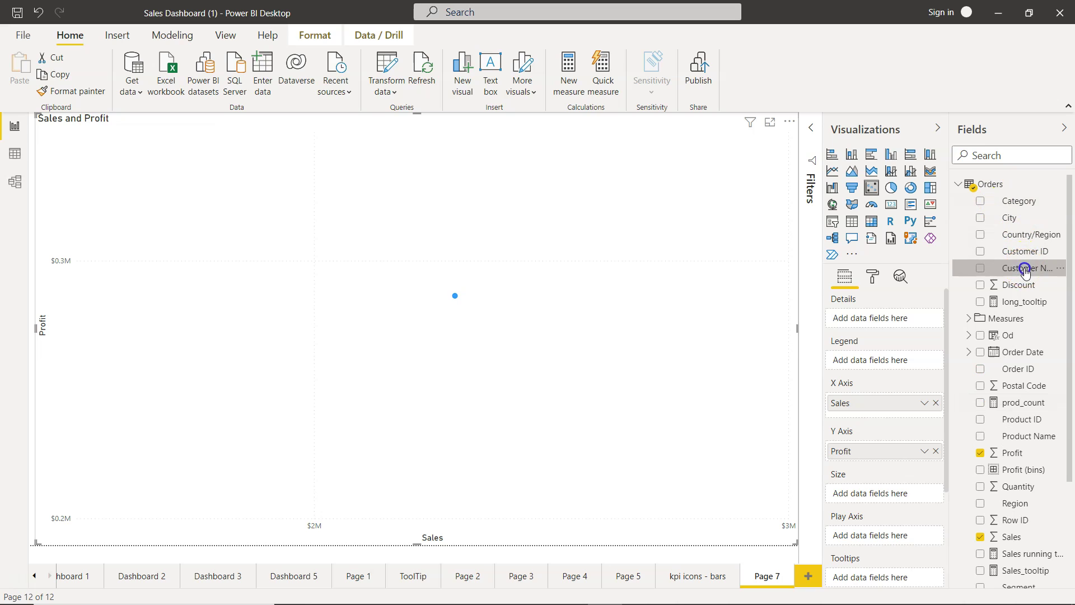
{"action": "left_click_drag", "start_coordinate": [1025, 270], "coordinate": [888, 317]}
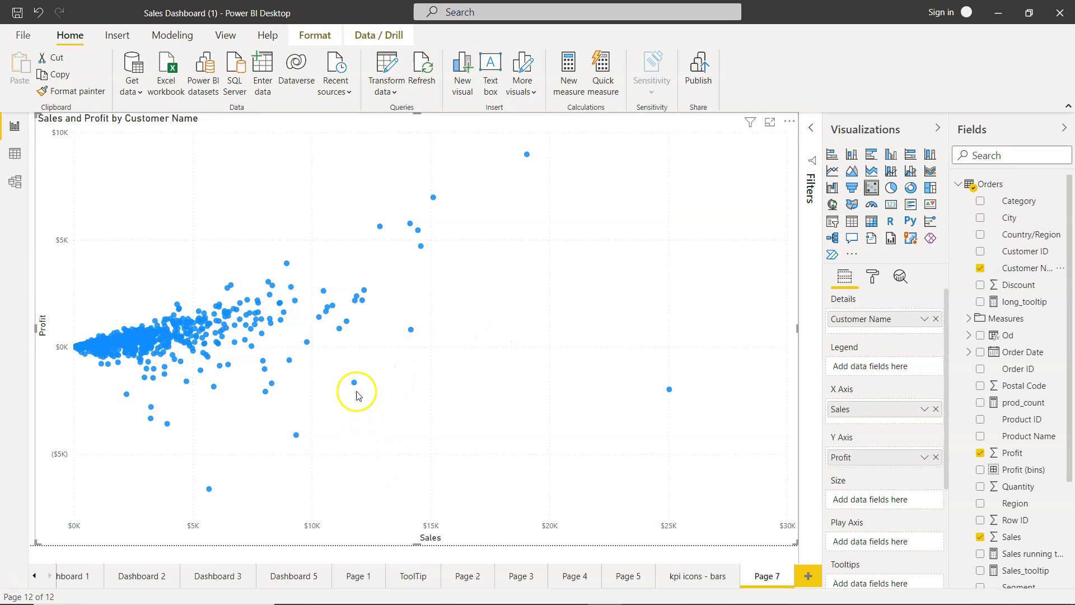
{"action": "mouse_move", "coordinate": [355, 384]}
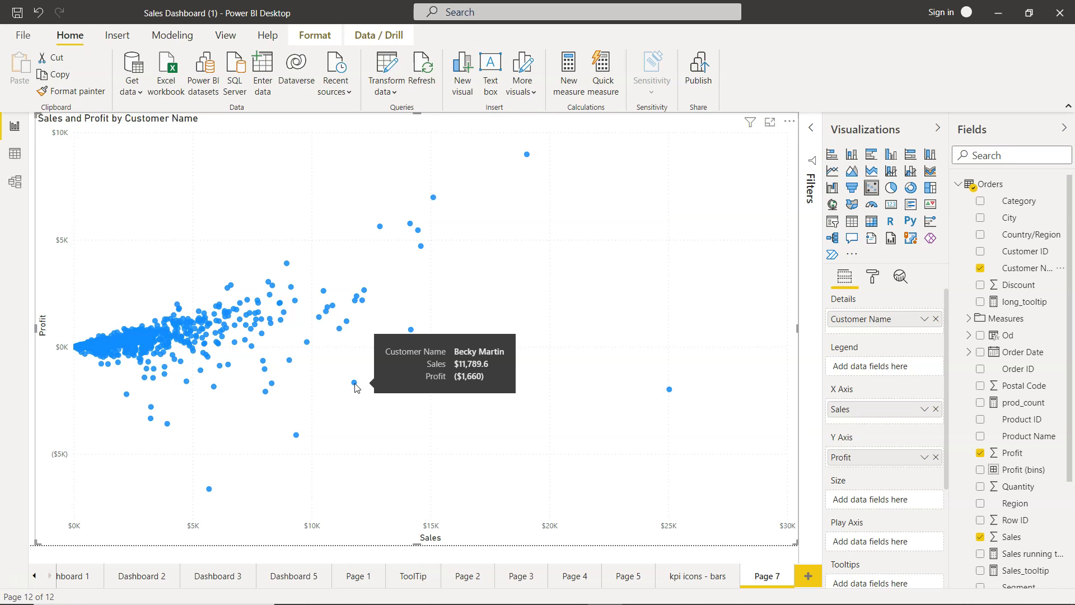
{"action": "left_click", "coordinate": [601, 438]}
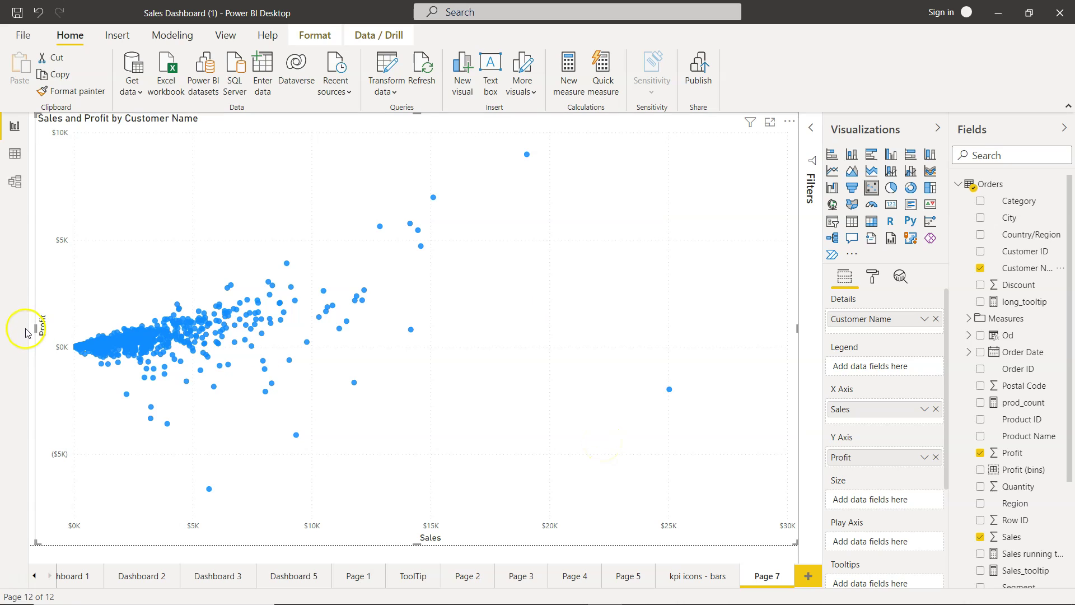
{"action": "mouse_move", "coordinate": [104, 366]}
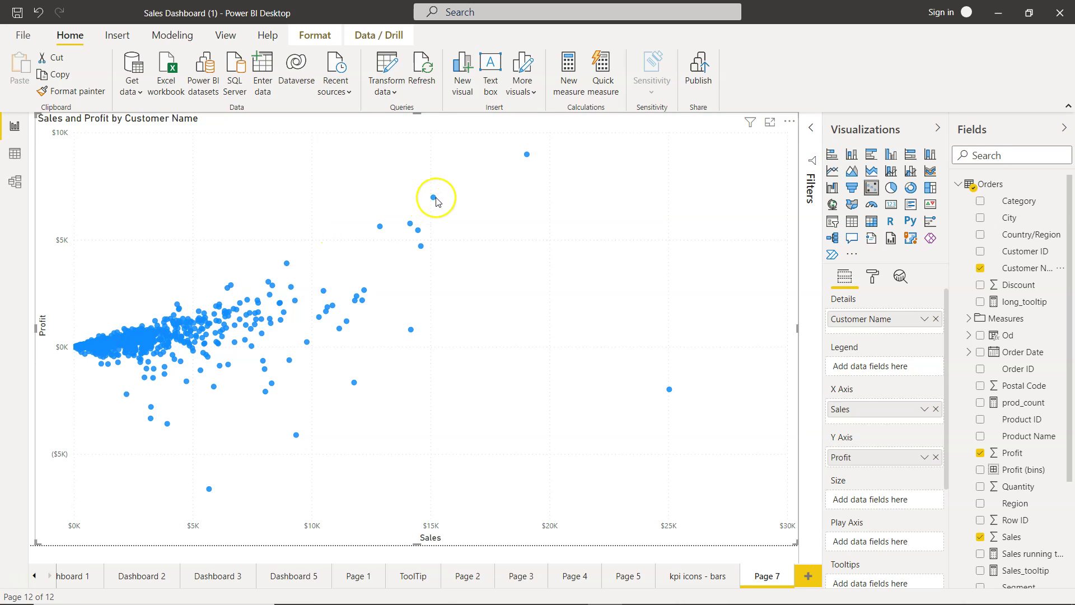
{"action": "mouse_move", "coordinate": [437, 202]}
{"action": "left_click", "coordinate": [654, 304]}
Add Trend line 1 to the scatter chart from the Analytics pane's Trend line section
{"action": "left_click", "coordinate": [896, 278]}
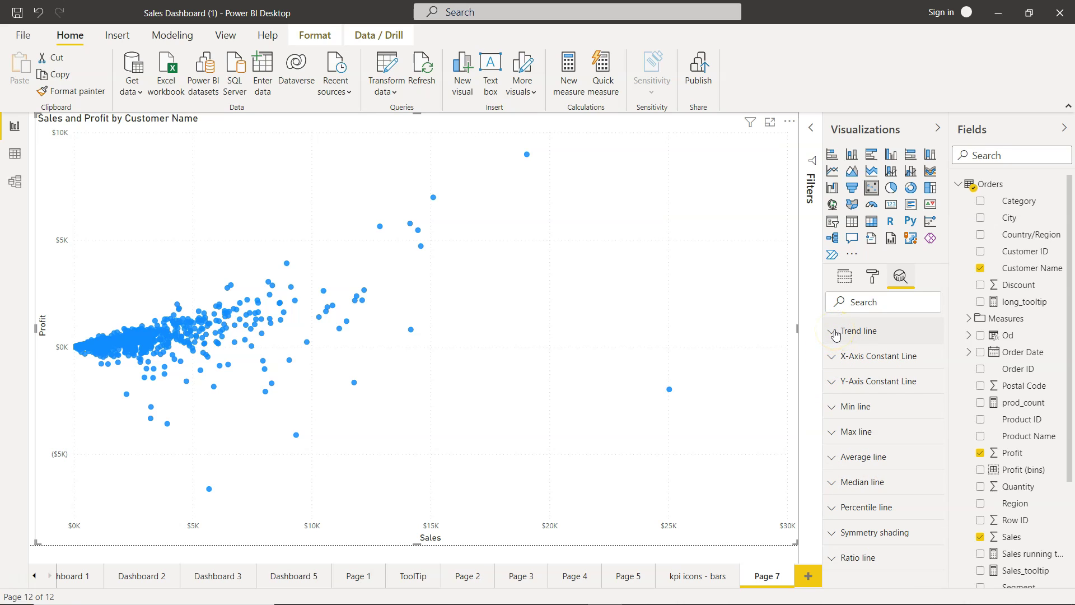
{"action": "left_click", "coordinate": [834, 333]}
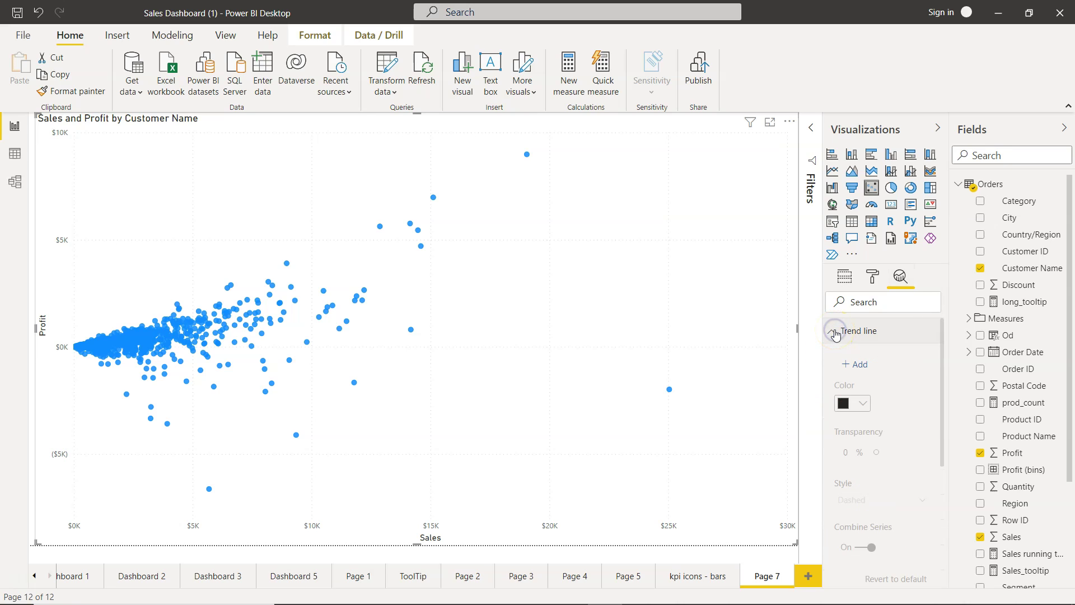
{"action": "left_click", "coordinate": [859, 365]}
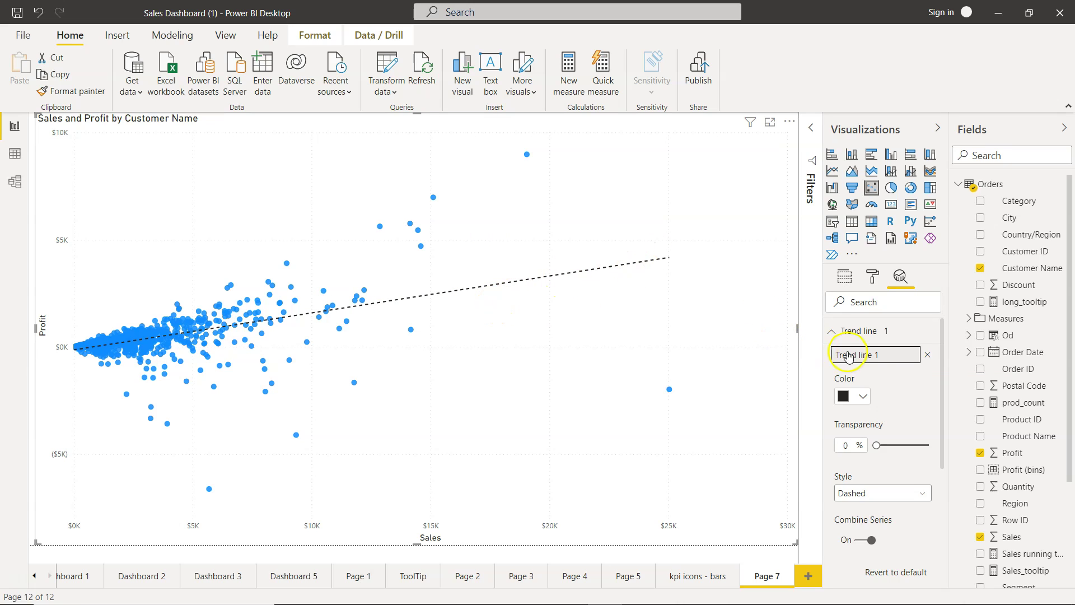
Change Trend line 1's colour to light grey and its style from Dashed to Dotted
{"action": "left_click", "coordinate": [863, 398]}
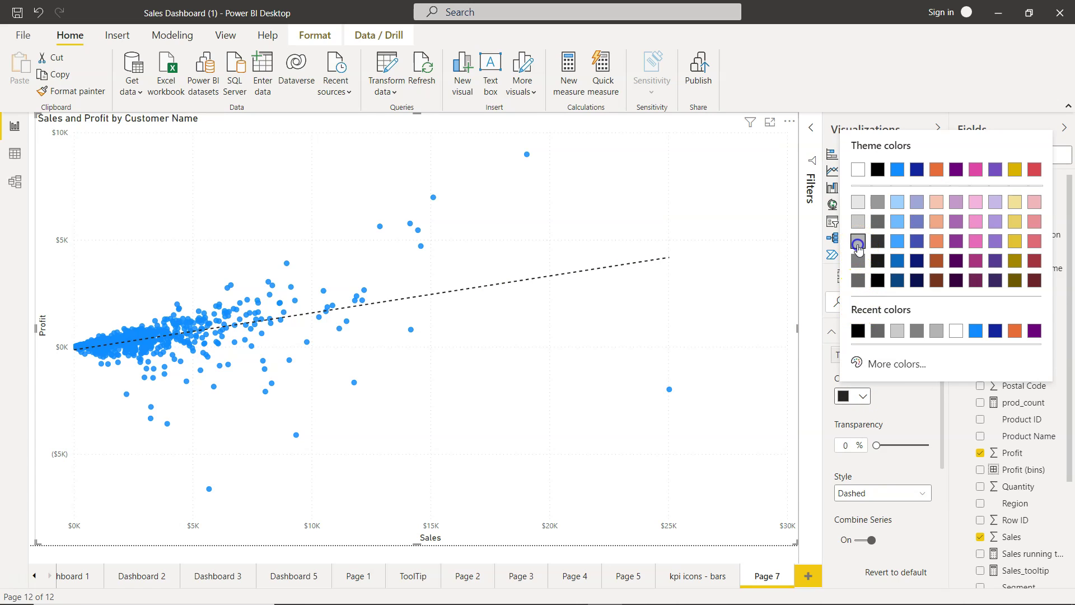
{"action": "left_click", "coordinate": [858, 241]}
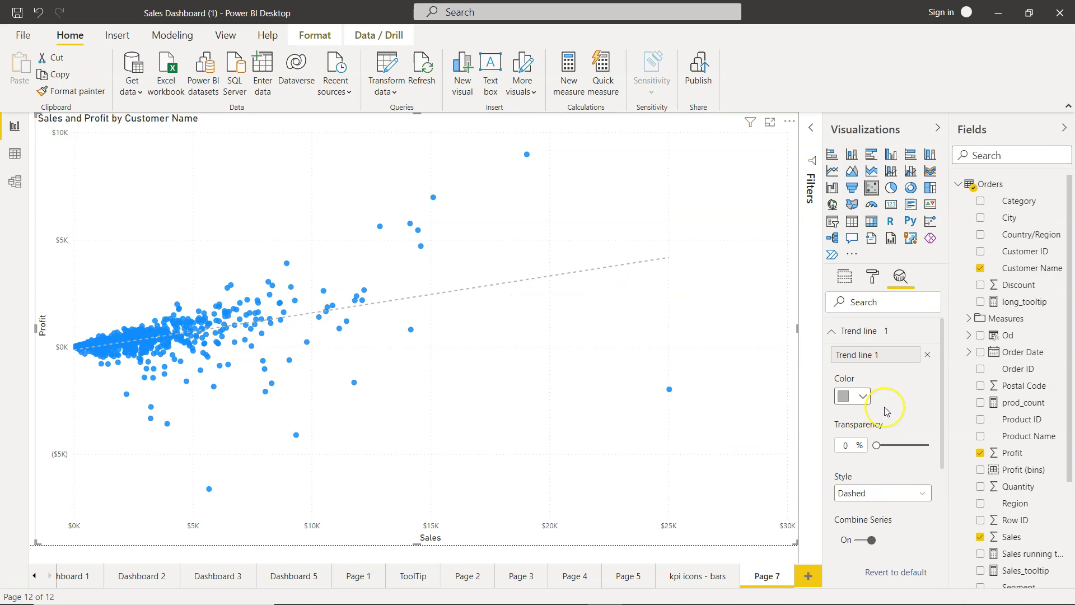
{"action": "scroll", "coordinate": [885, 411], "scroll_direction": "down", "scroll_amount": 1}
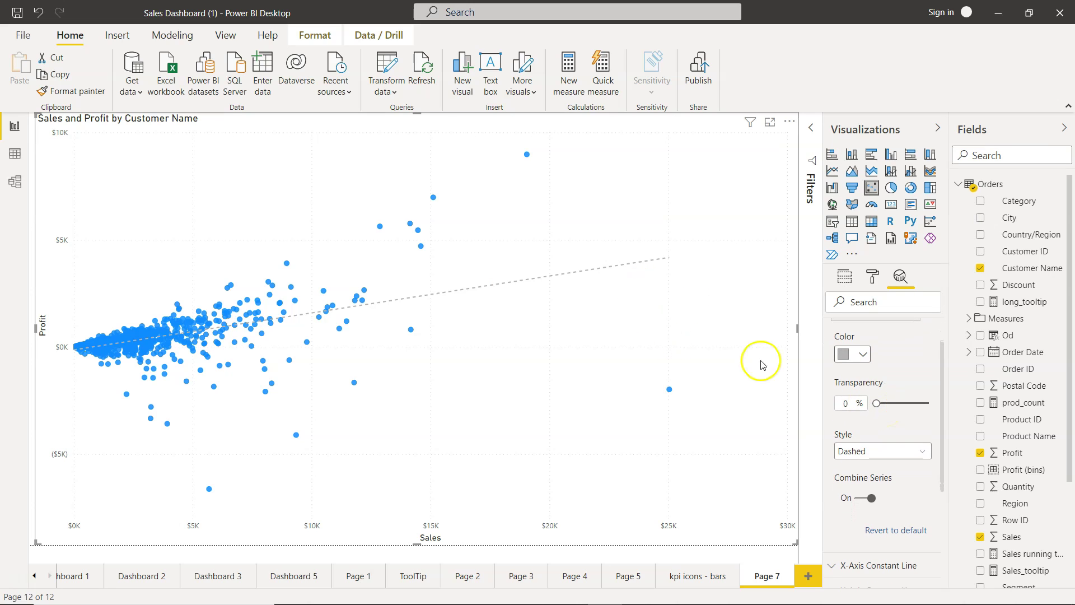
{"action": "scroll", "coordinate": [862, 454], "scroll_direction": "down", "scroll_amount": 1}
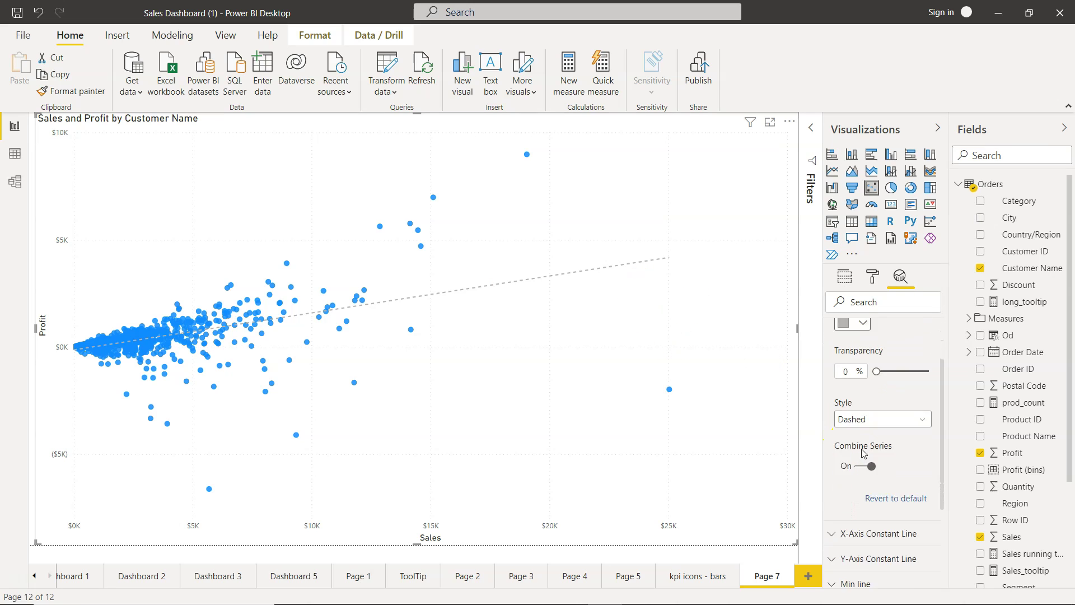
{"action": "left_click", "coordinate": [867, 402]}
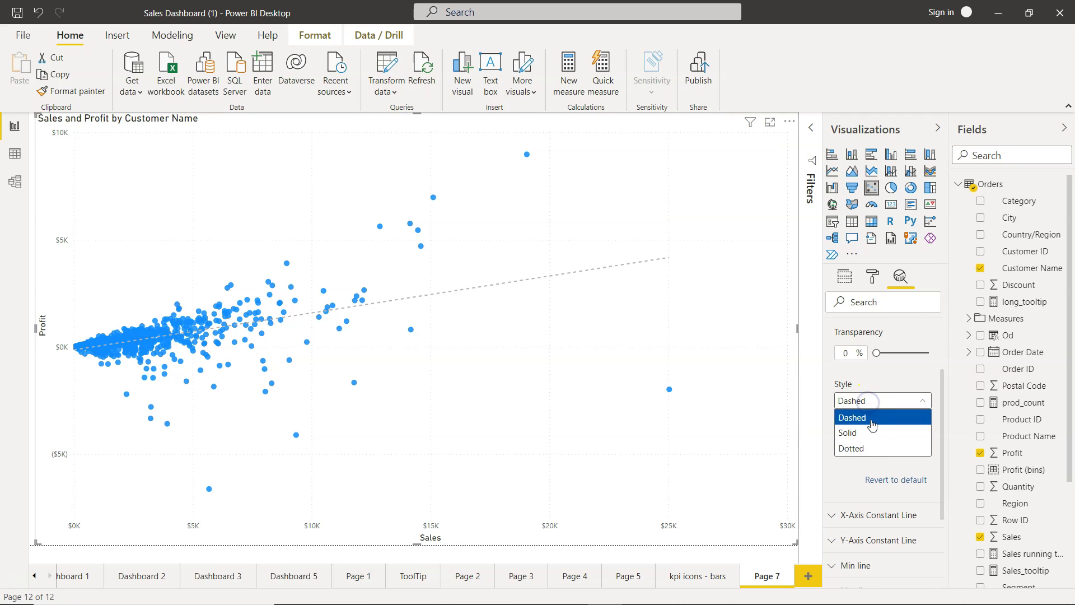
{"action": "left_click", "coordinate": [875, 449]}
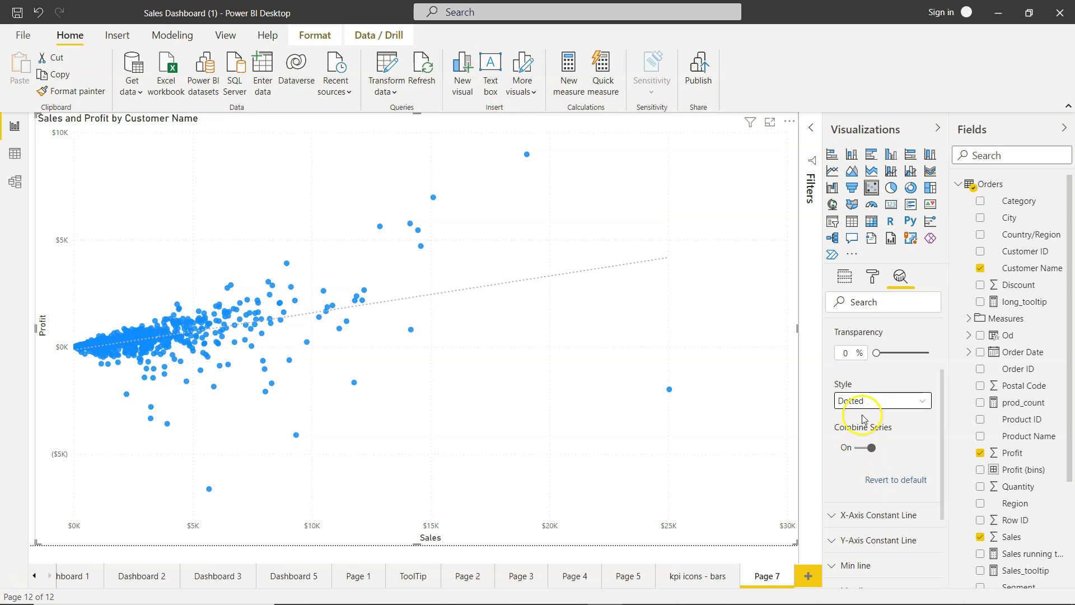
{"action": "scroll", "coordinate": [885, 451], "scroll_direction": "up", "scroll_amount": 3}
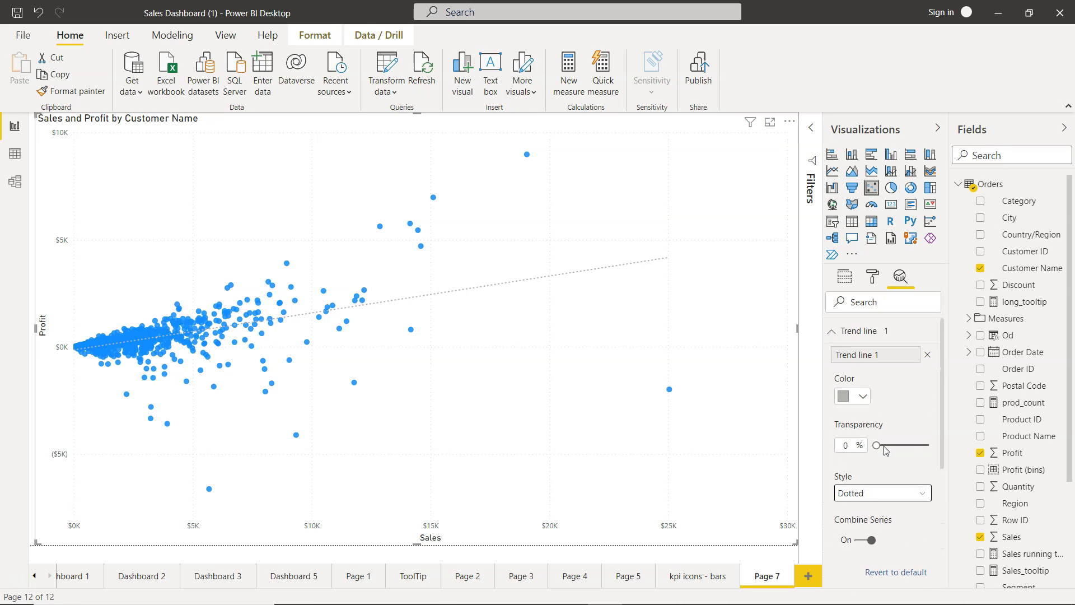
{"action": "scroll", "coordinate": [886, 450], "scroll_direction": "down", "scroll_amount": 8}
{"action": "scroll", "coordinate": [886, 450], "scroll_direction": "up", "scroll_amount": 7}
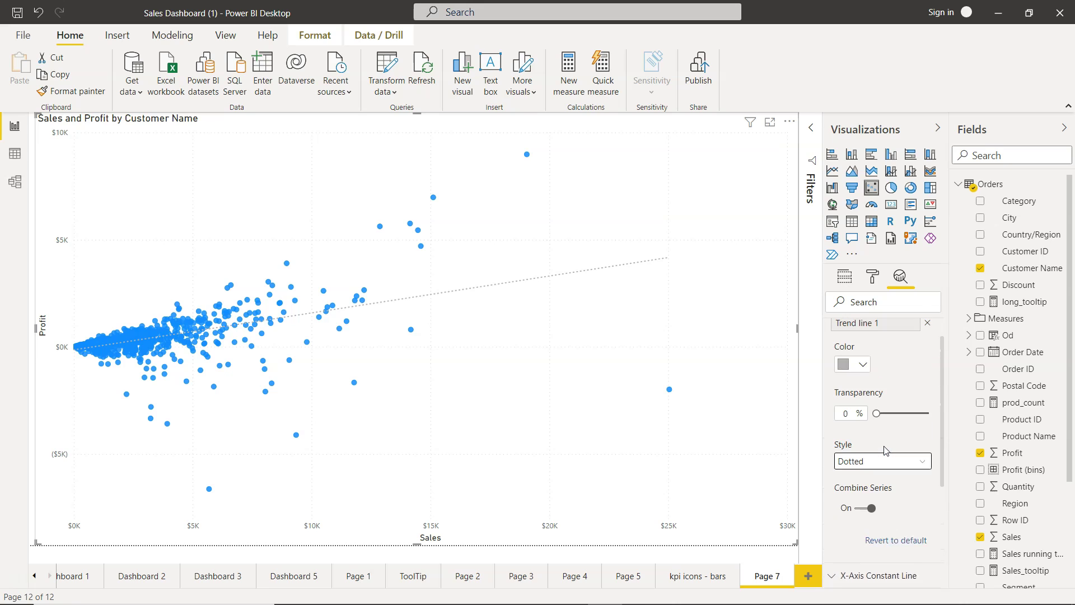
{"action": "scroll", "coordinate": [886, 450], "scroll_direction": "up", "scroll_amount": 1}
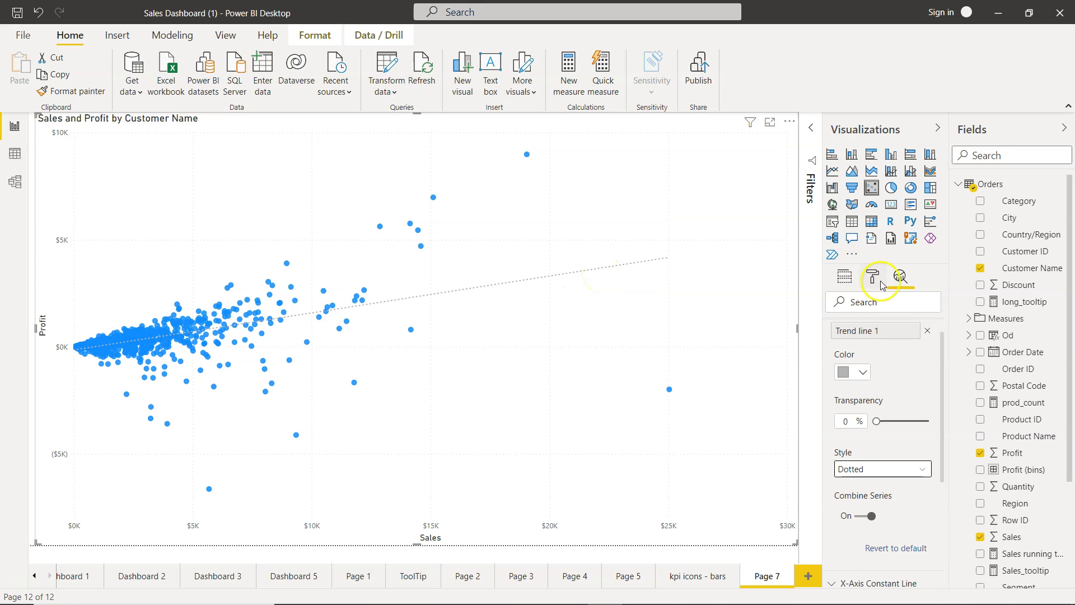
{"action": "scroll", "coordinate": [910, 386], "scroll_direction": "up", "scroll_amount": 1}
{"action": "scroll", "coordinate": [910, 386], "scroll_direction": "down", "scroll_amount": 3}
{"action": "scroll", "coordinate": [911, 389], "scroll_direction": "up", "scroll_amount": 3}
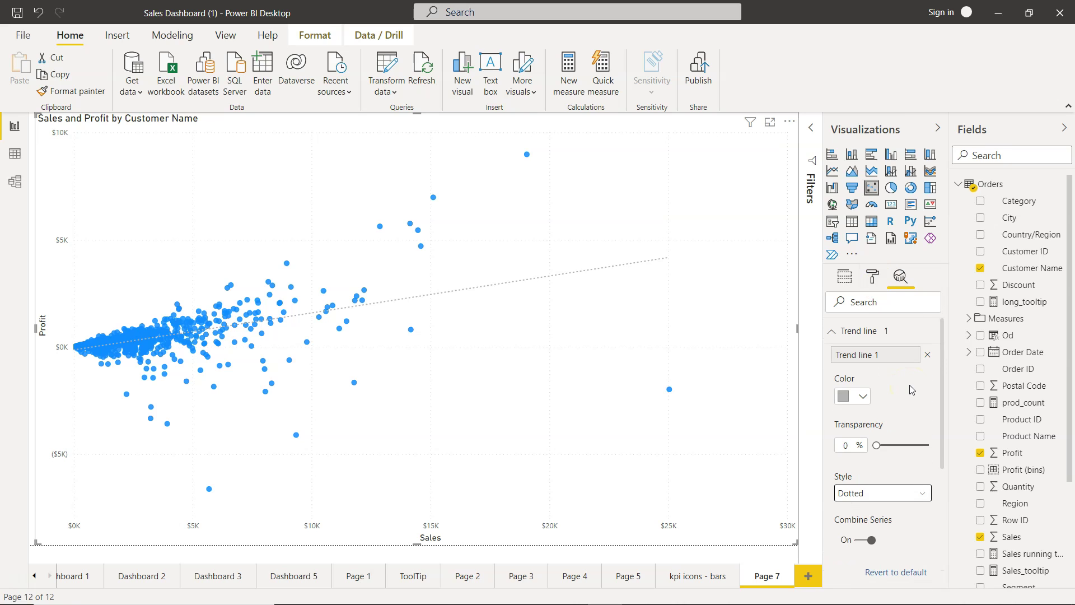